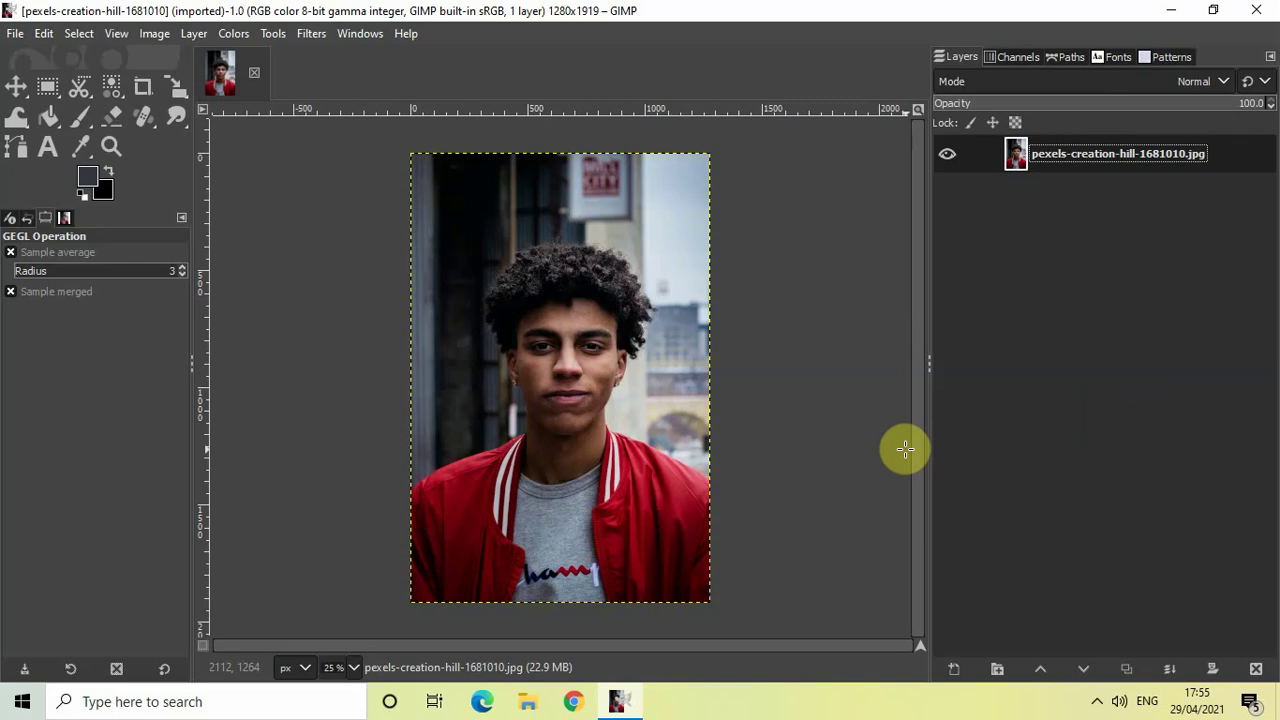
Rename the single photo layer in the Layers panel to 'Red'
click(614, 471)
double_click(1064, 158)
key(BackSpace)
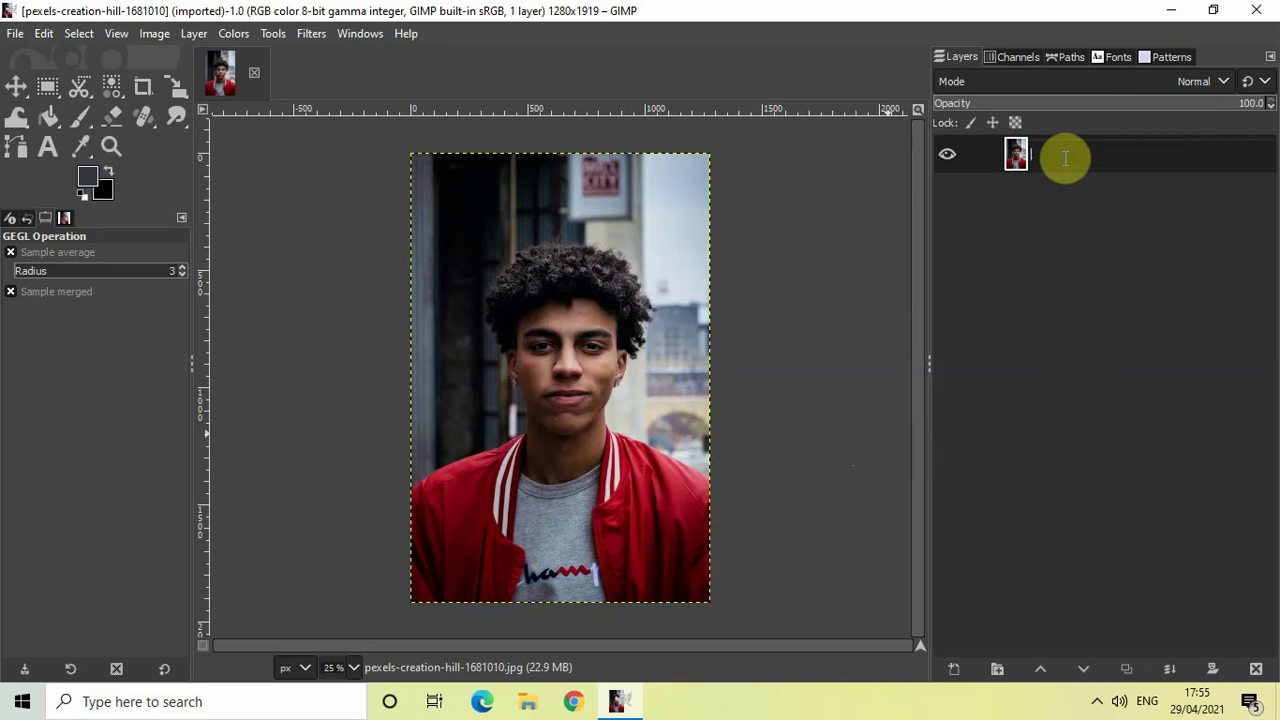
text(Red)
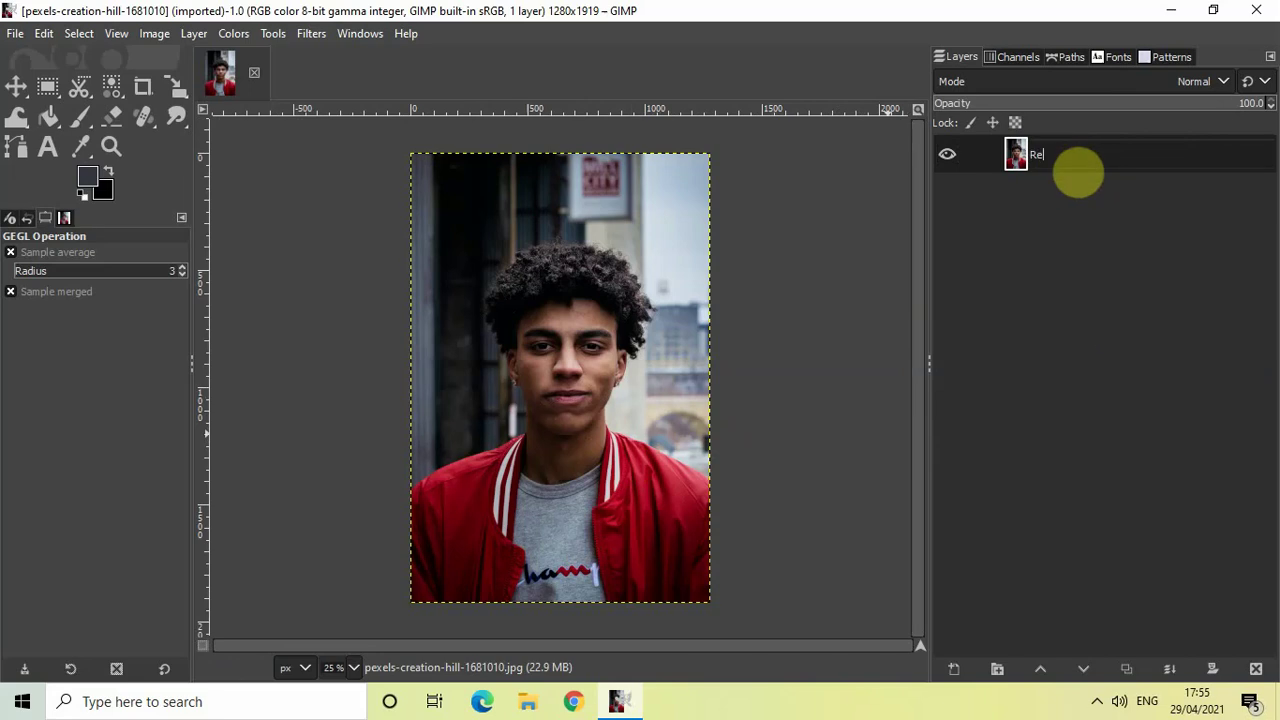
click(1100, 290)
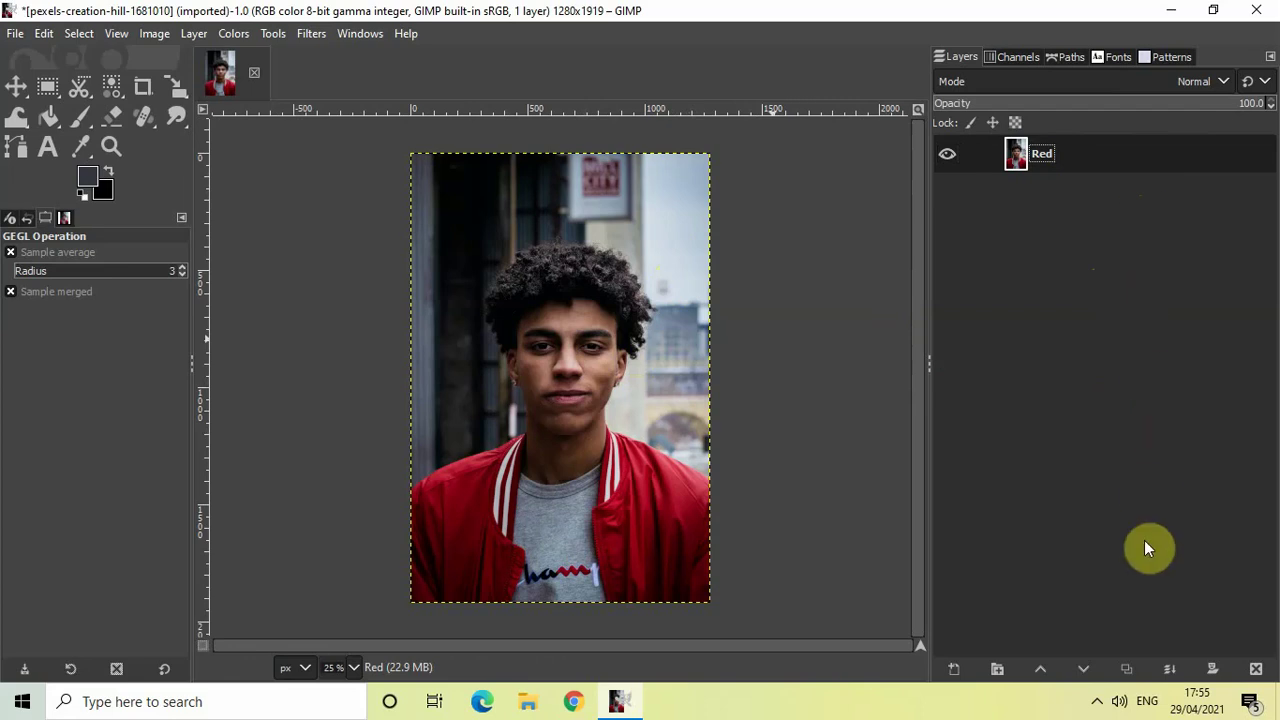
Duplicate the Red layer and rename the 'Red copy' layer to 'cyan'
click(1126, 670)
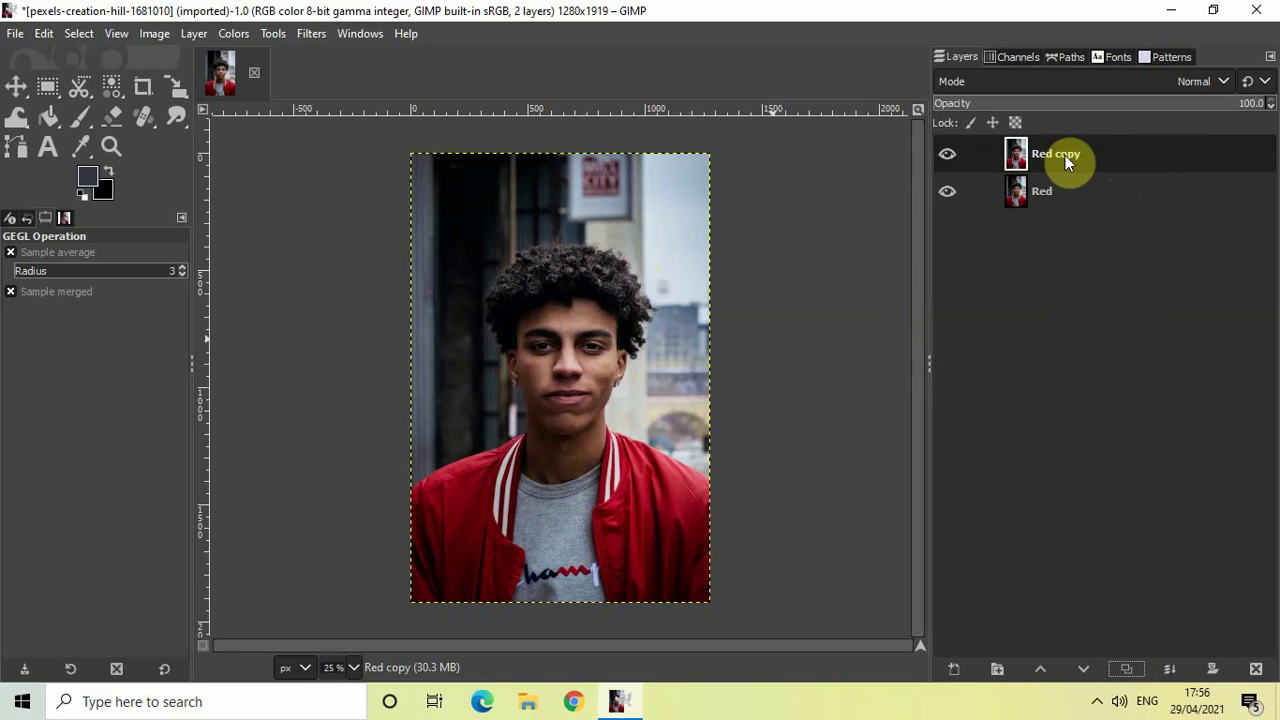
double_click(1053, 154)
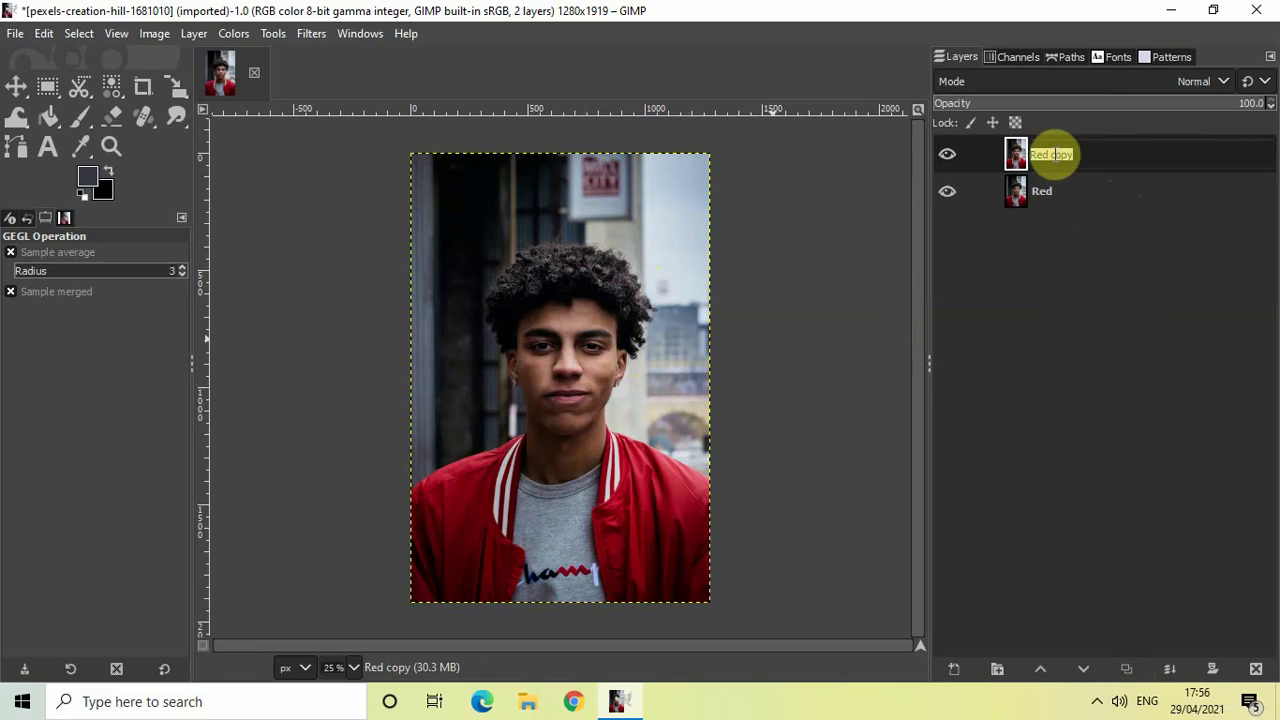
key(BackSpace)
text(c)
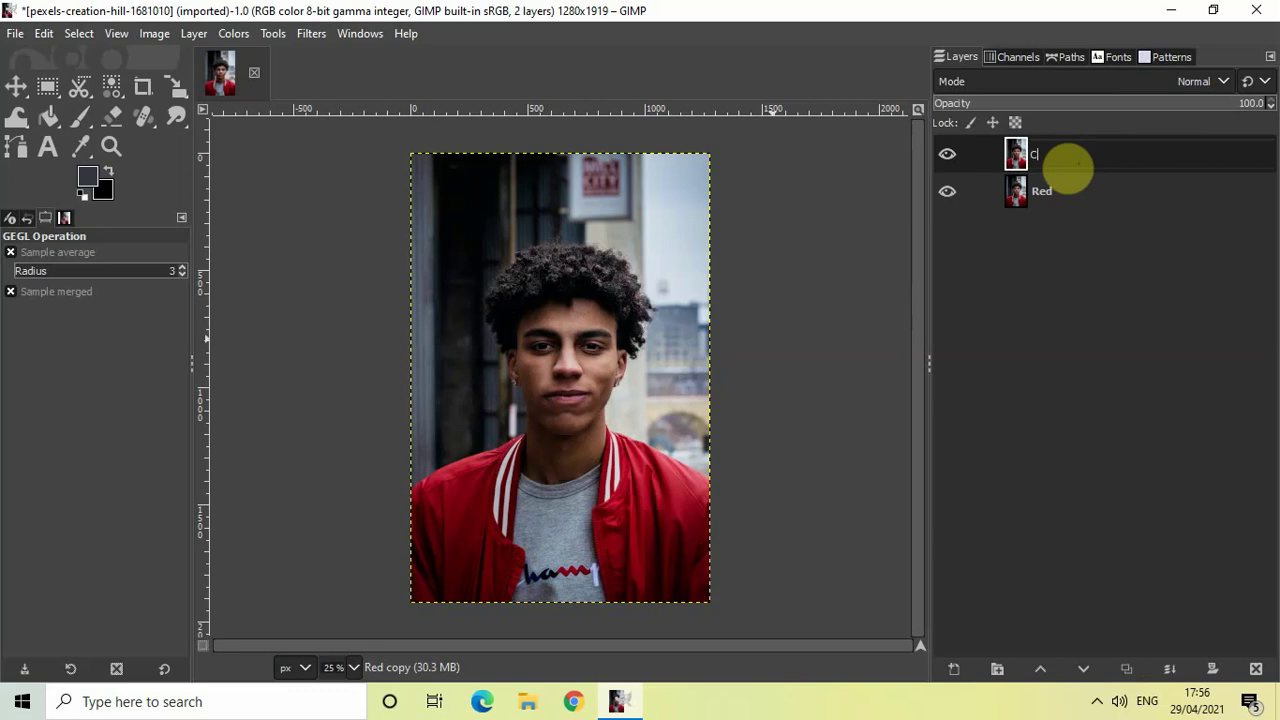
text(yan)
key(Return)
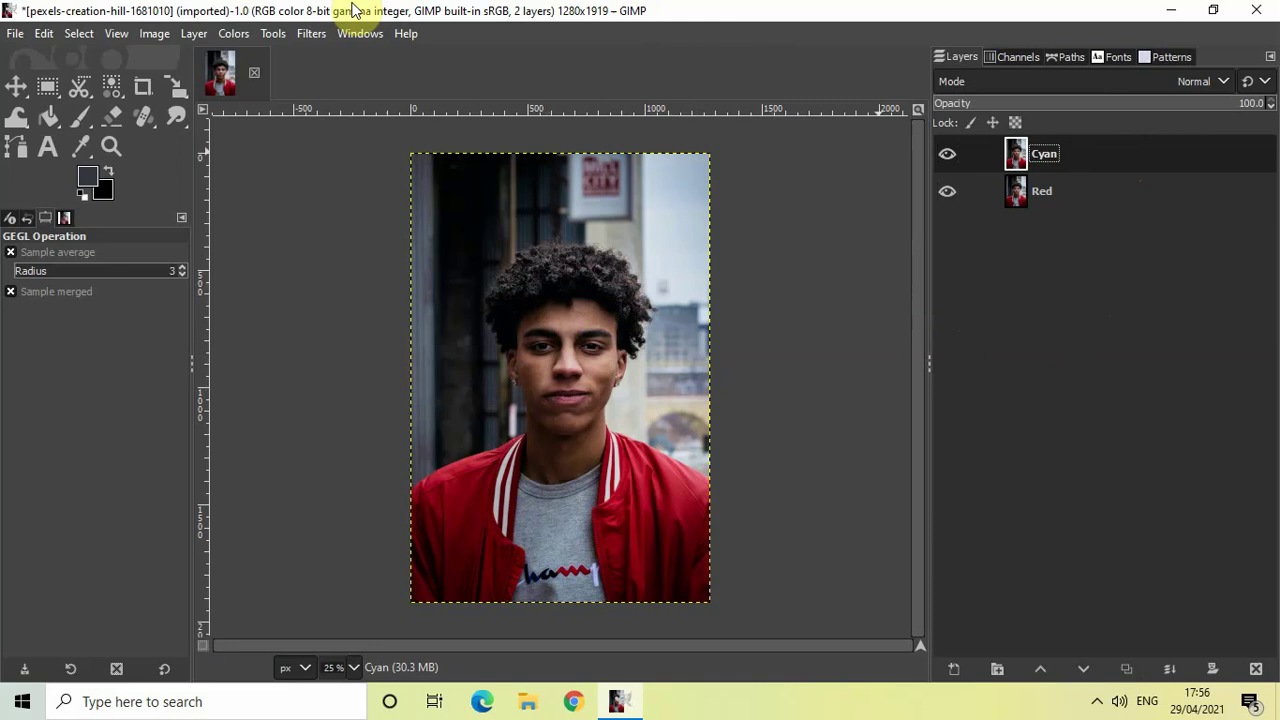
Apply Channel Mixer to the Cyan layer with Red in Red channel set to 0
click(229, 36)
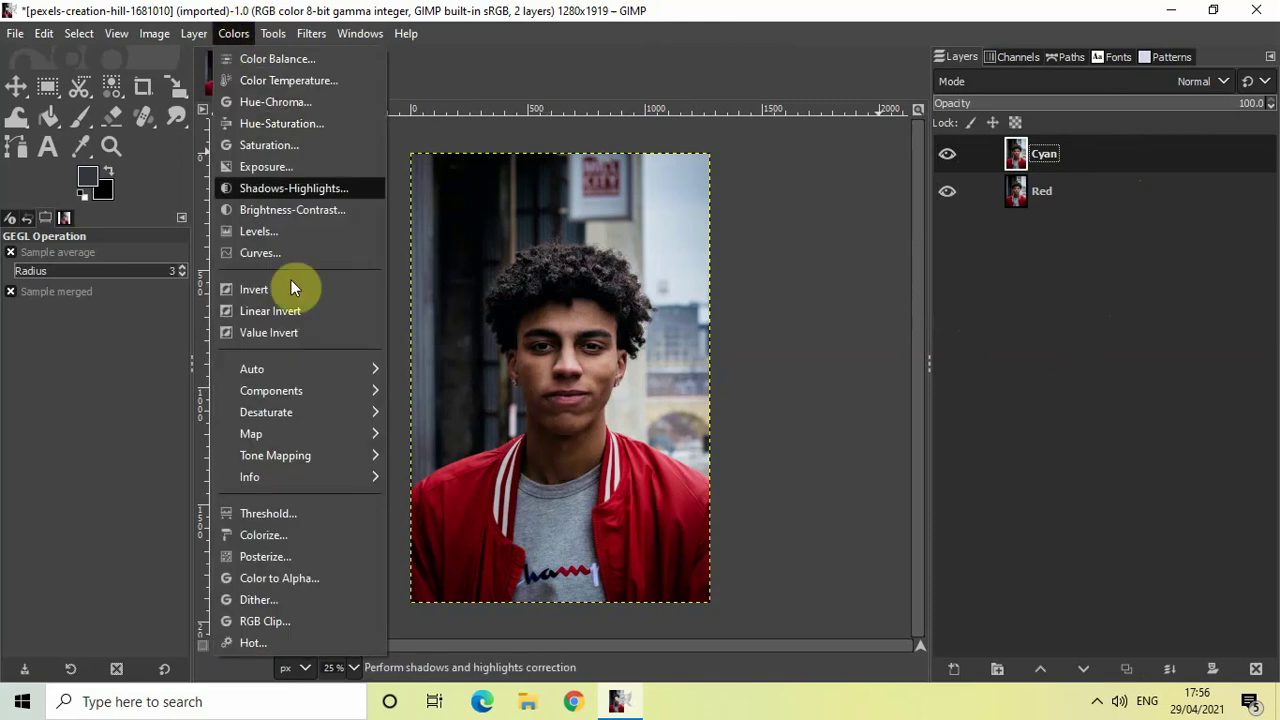
mouse_move(305, 389)
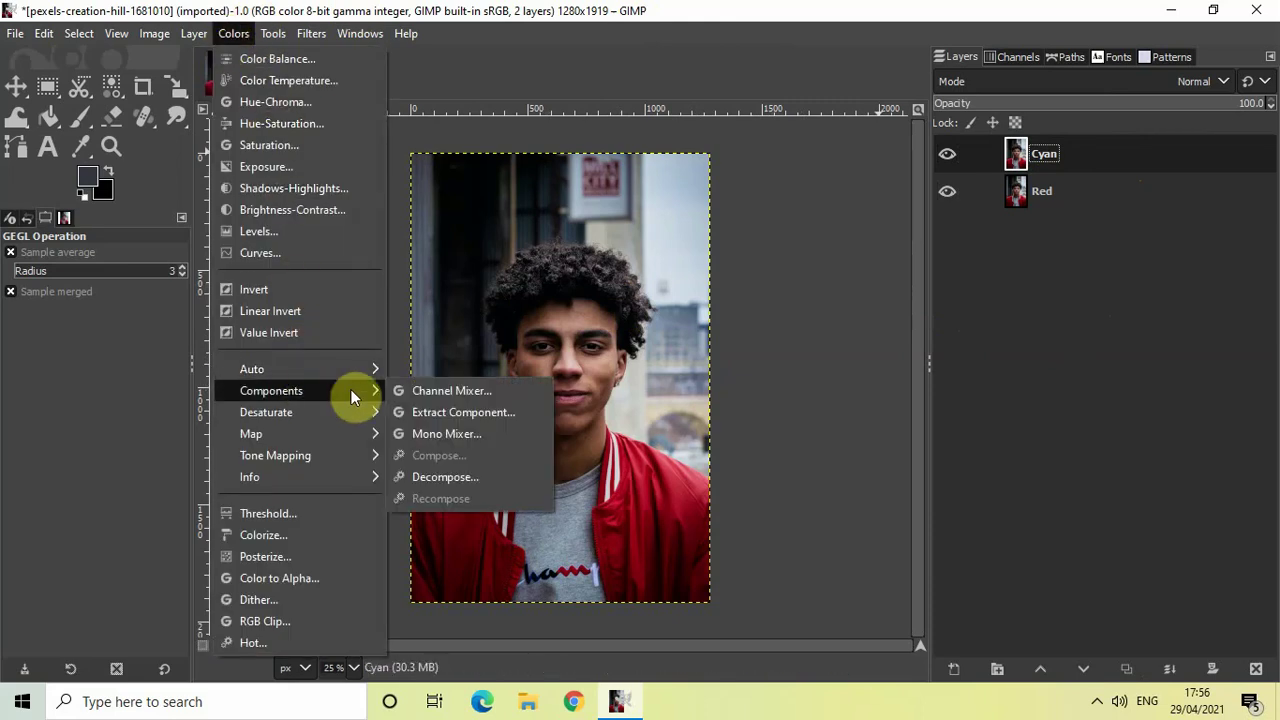
click(515, 390)
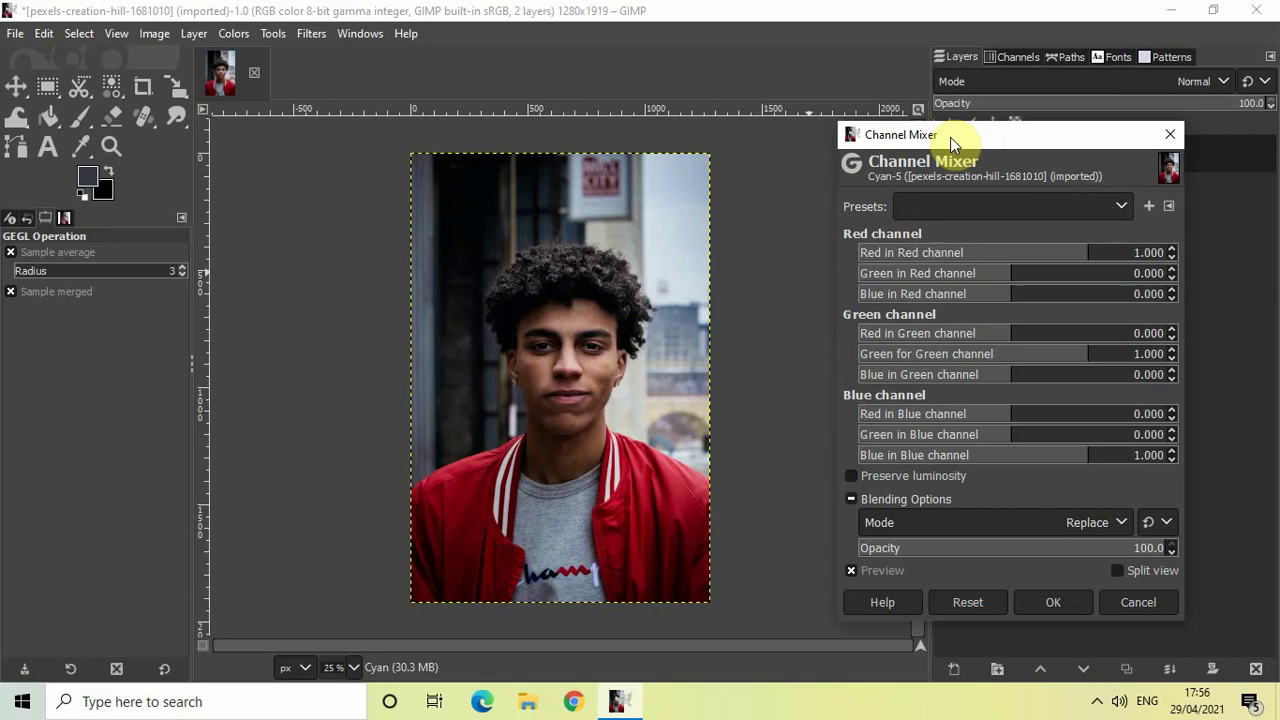
drag(960, 140, 972, 202)
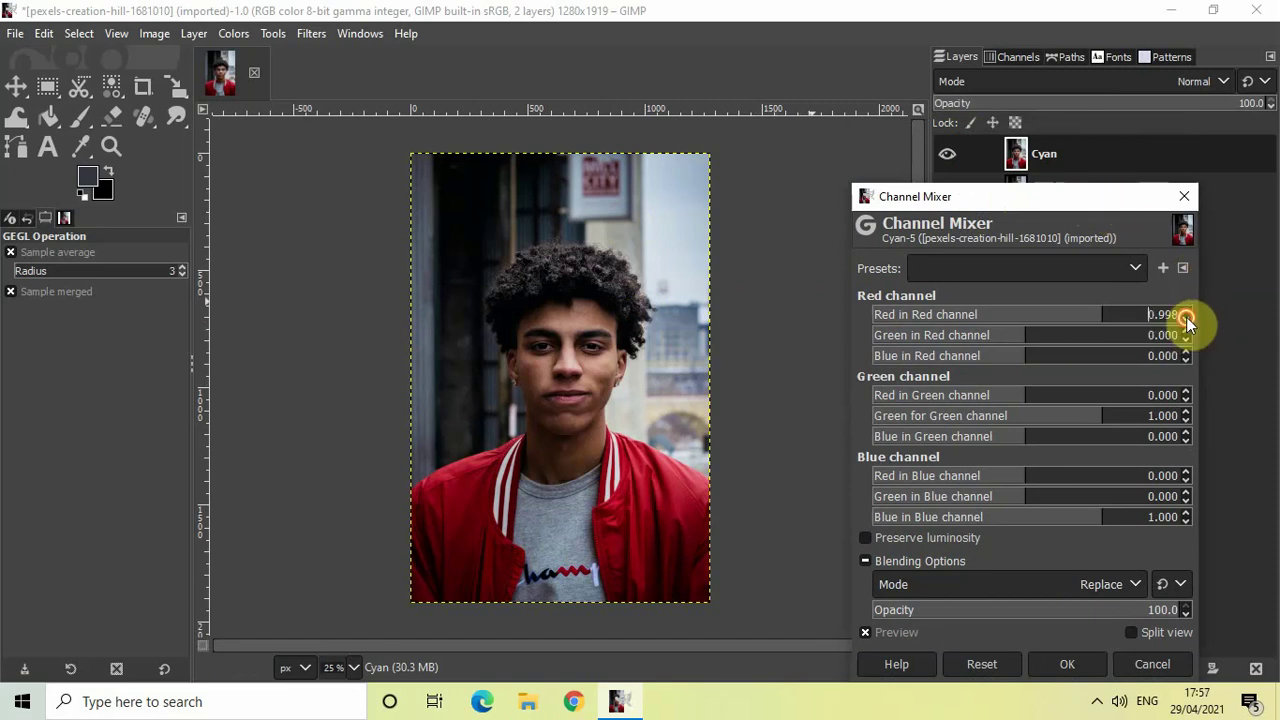
scroll(1186, 317, down, 3)
drag(1100, 199, 1050, 99)
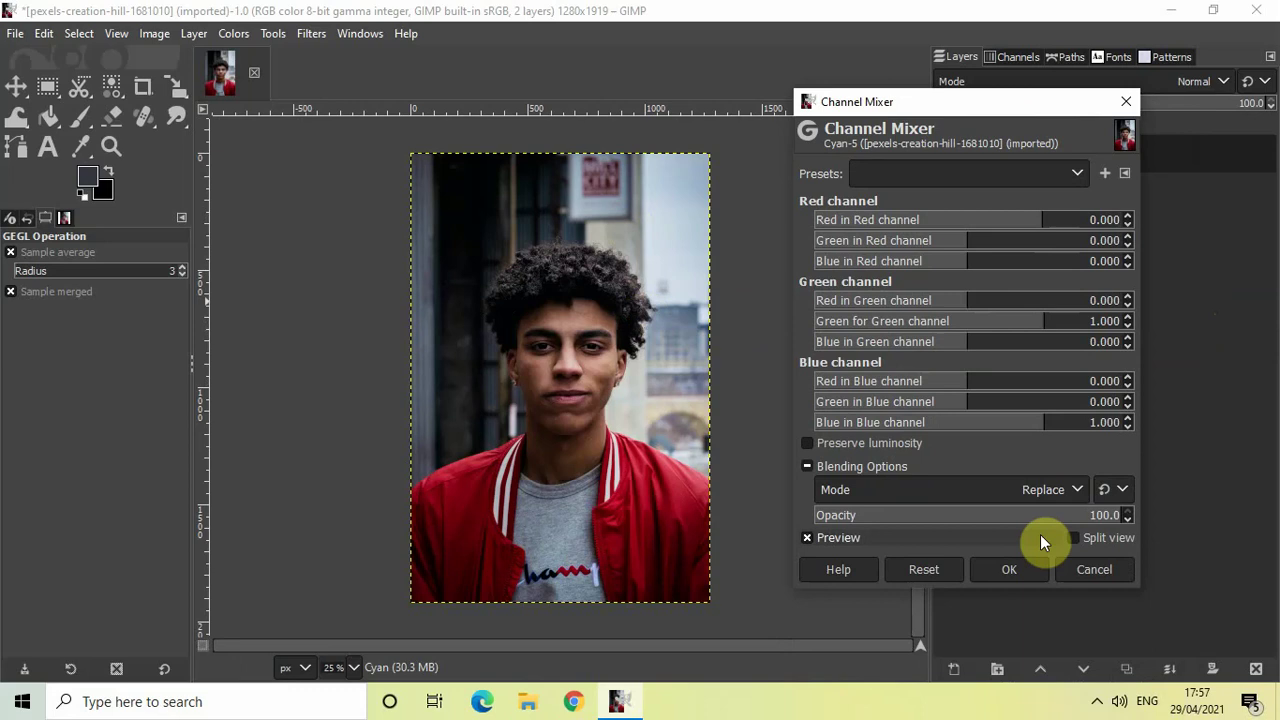
click(1012, 569)
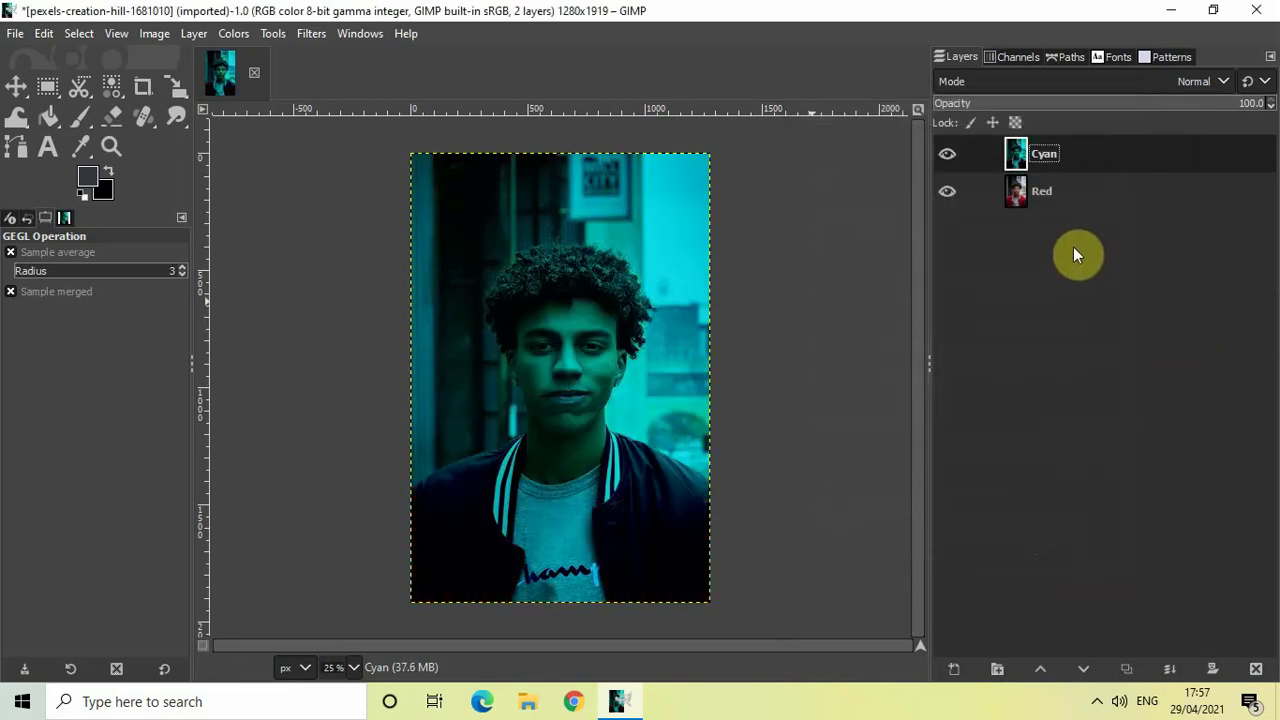
On the Red layer, lower Channel Mixer's Green for Green channel to 0.000
click(1118, 195)
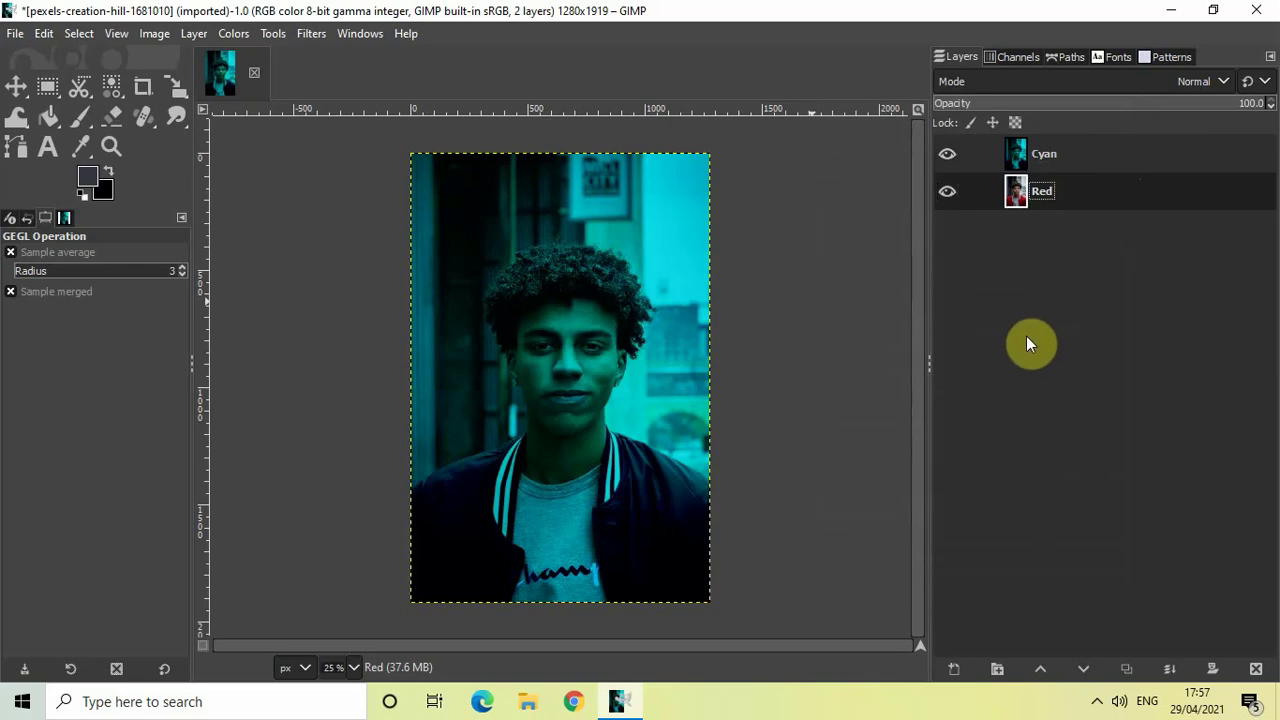
click(240, 35)
mouse_move(272, 390)
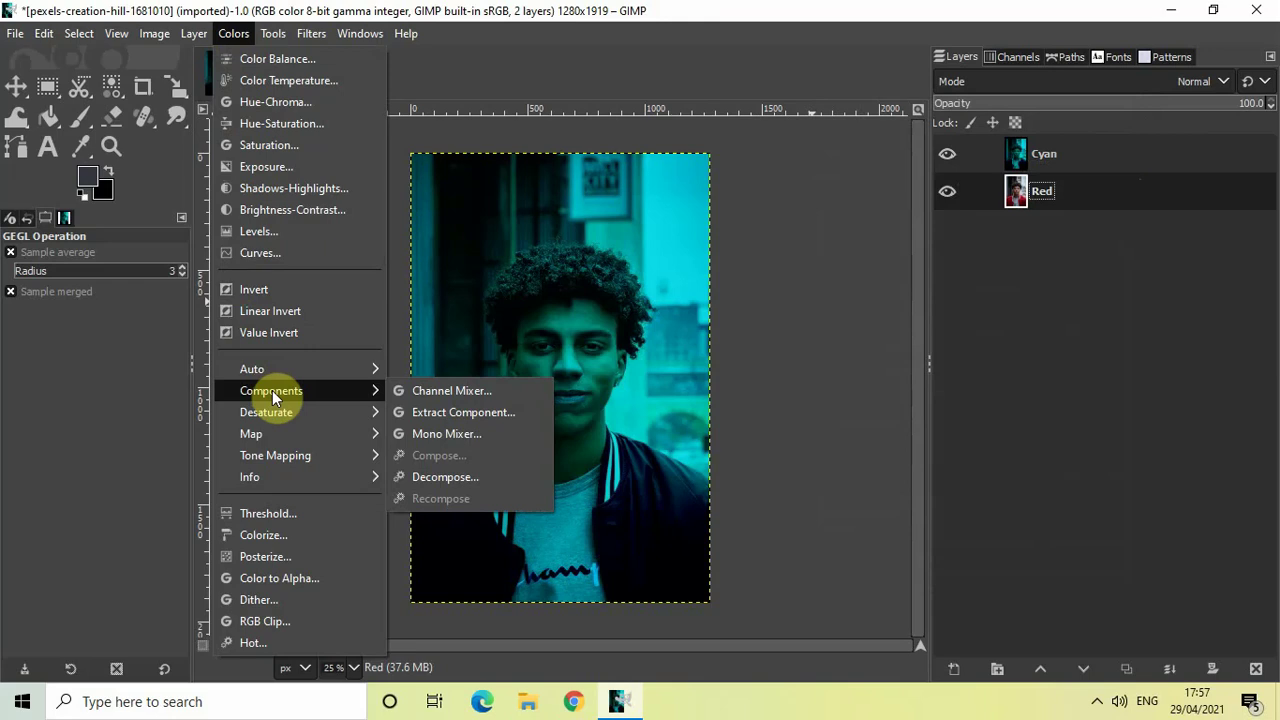
click(517, 396)
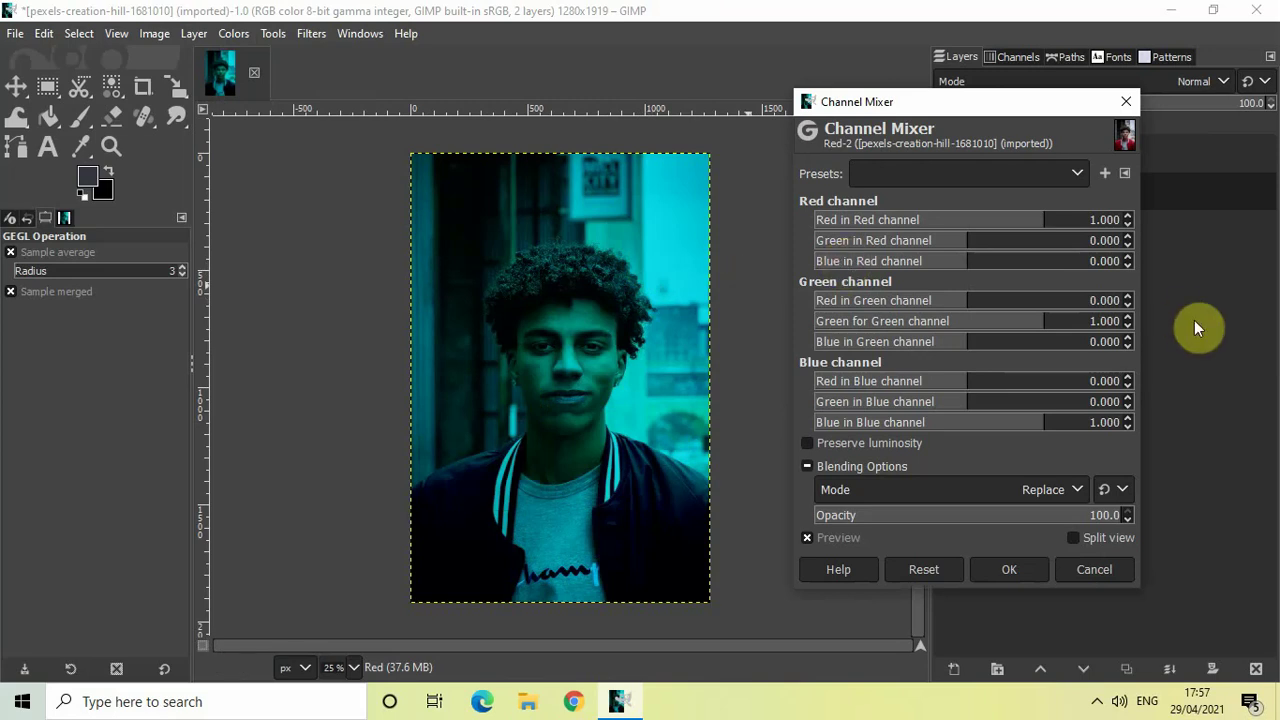
click(1128, 326)
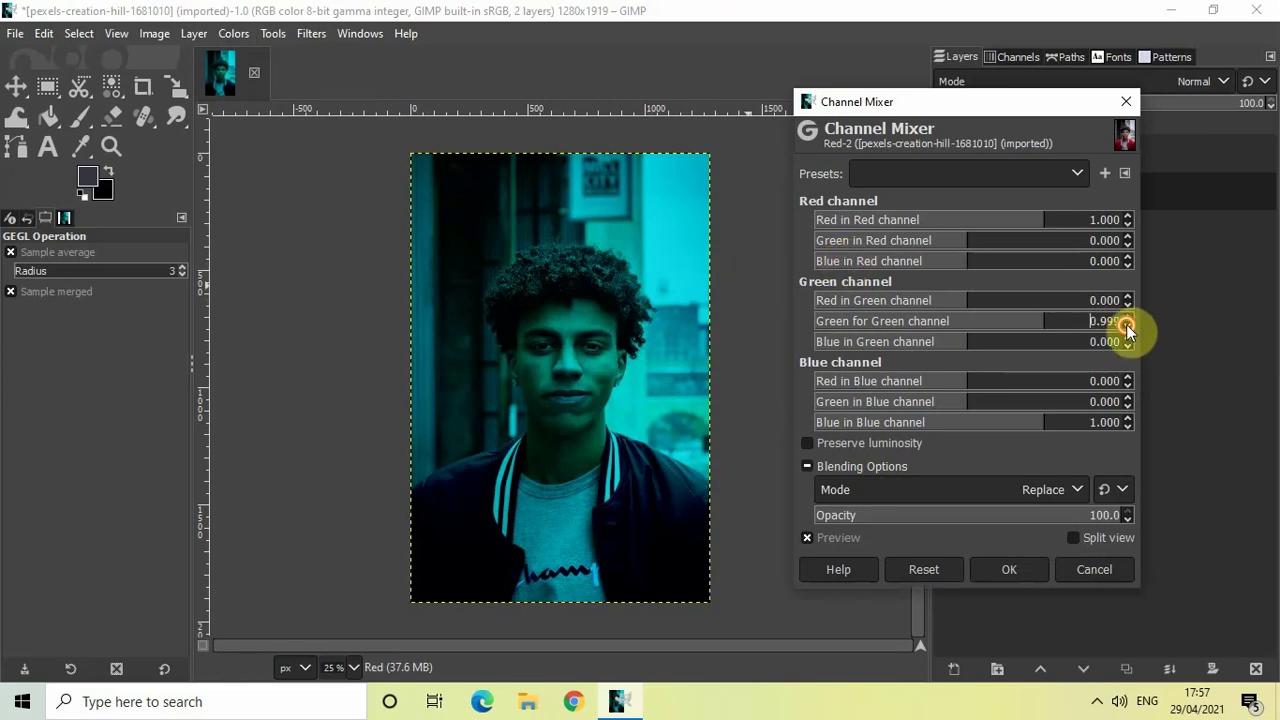
click(1128, 326)
click(1128, 326)
click(1128, 326)
click(1128, 326)
click(1128, 326)
click(1128, 326)
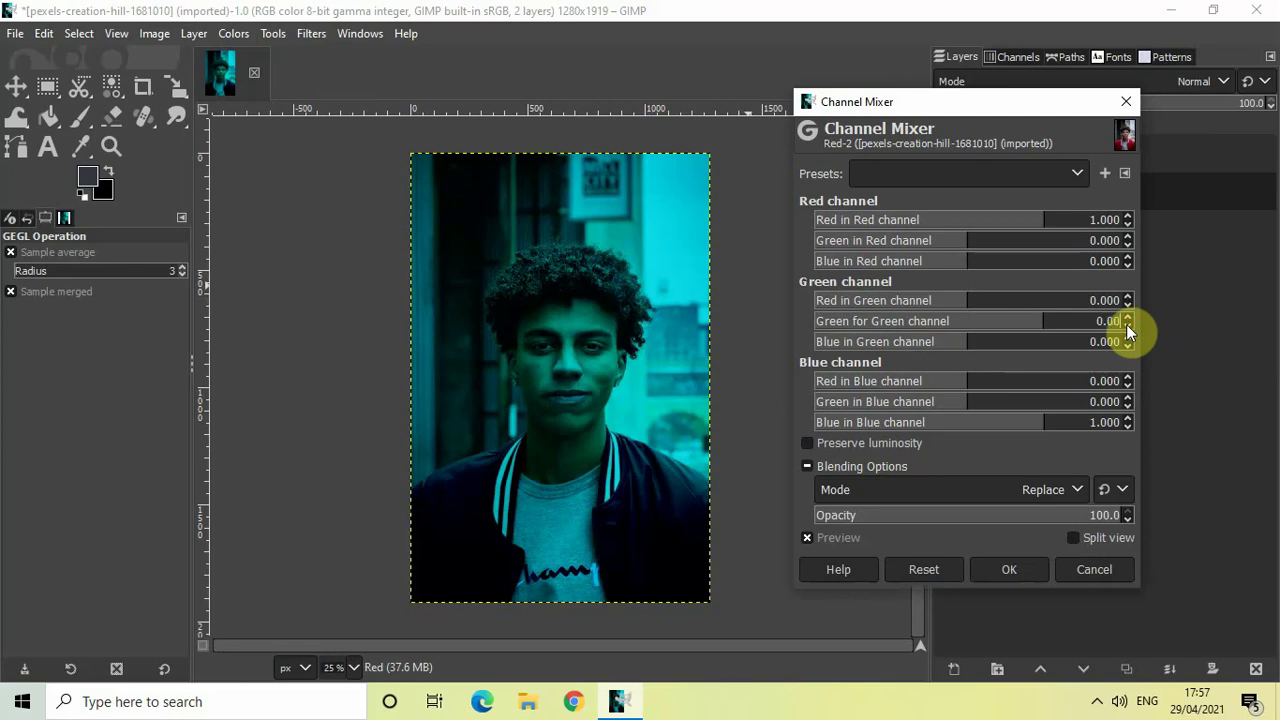
Lower Blue in Blue channel to 0 and apply the mix to the Red layer
click(1126, 425)
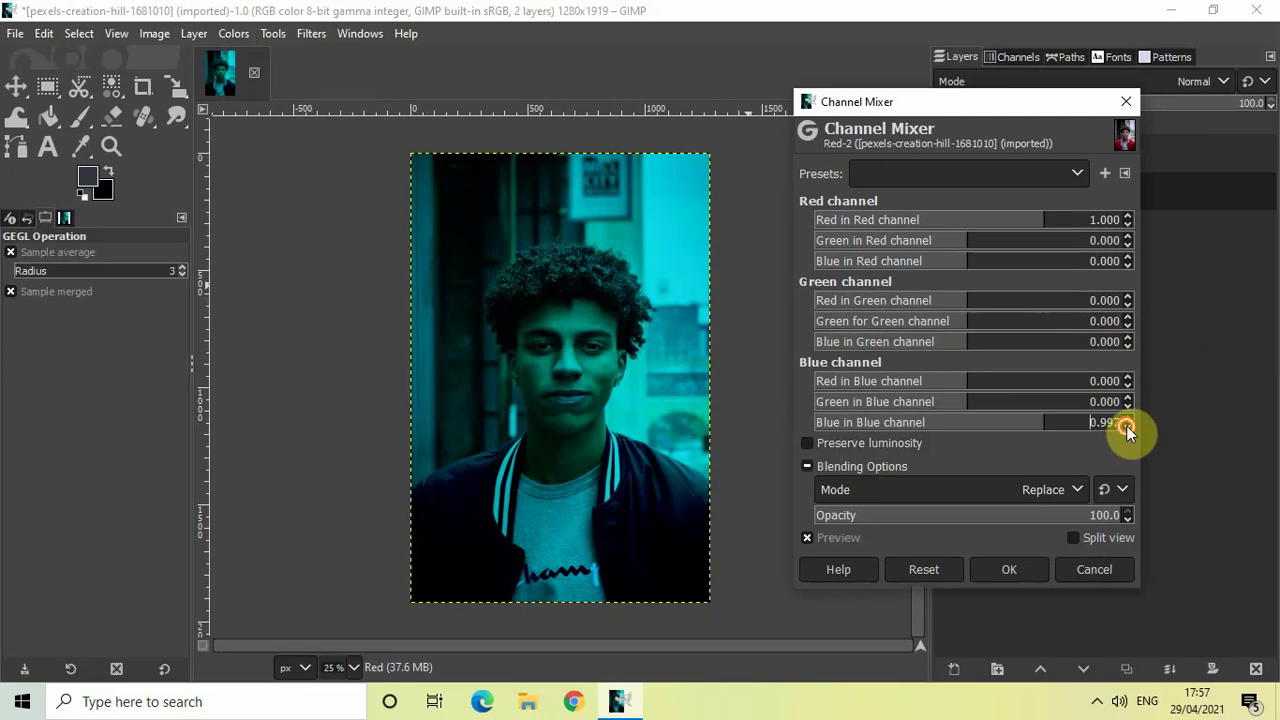
click(1126, 425)
click(1126, 425)
click(1126, 425)
click(1126, 425)
click(1010, 569)
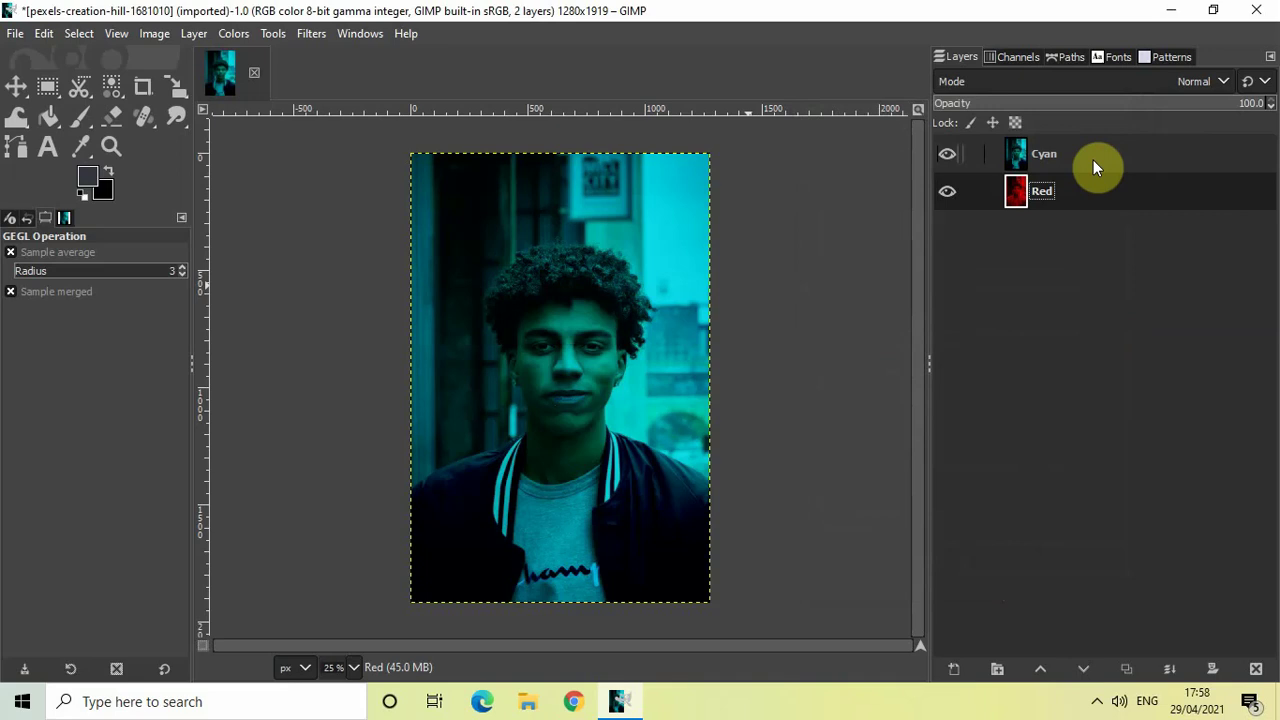
click(948, 155)
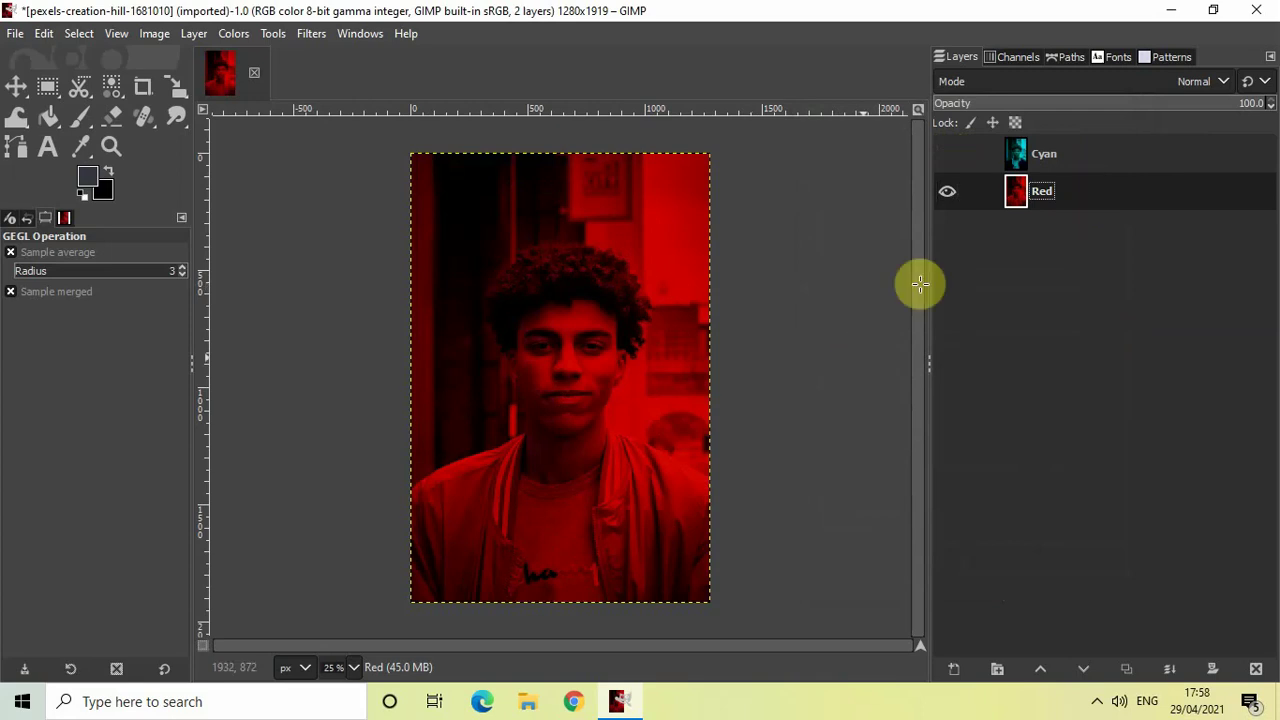
click(946, 154)
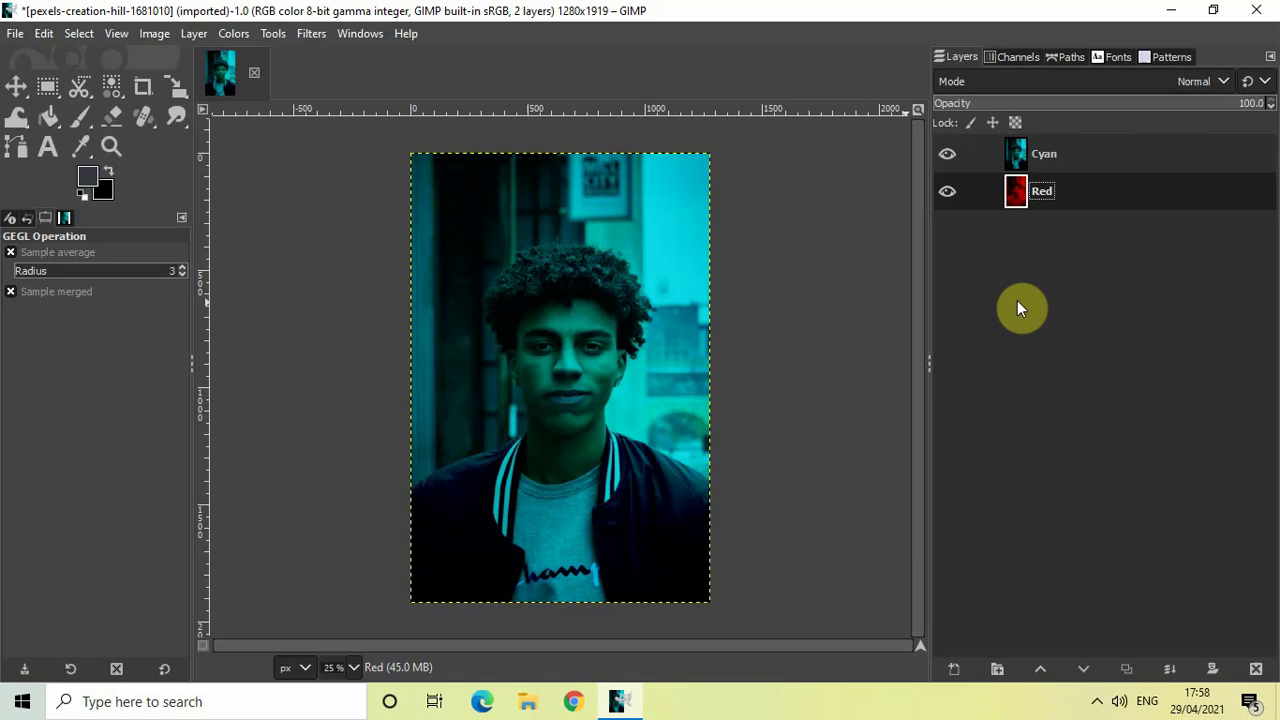
click(1102, 156)
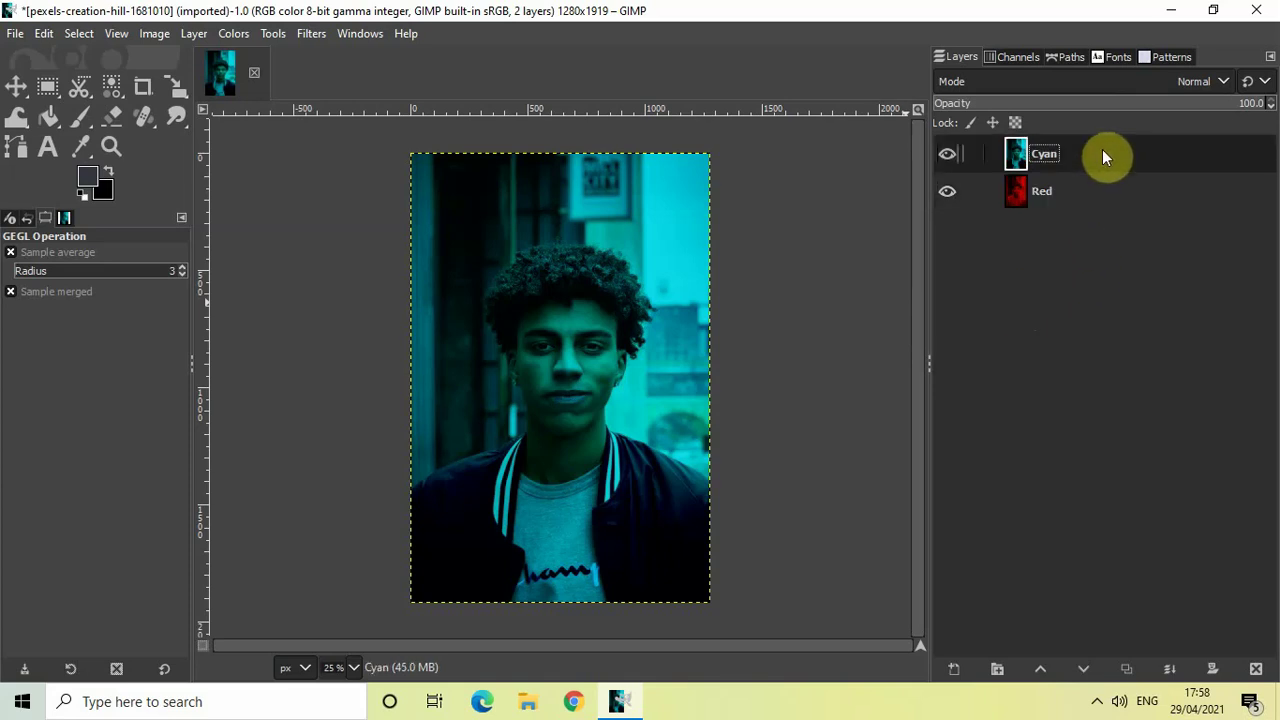
Set the Cyan layer to Difference mode, shift it about 28 px right, then reselect Red
click(1107, 81)
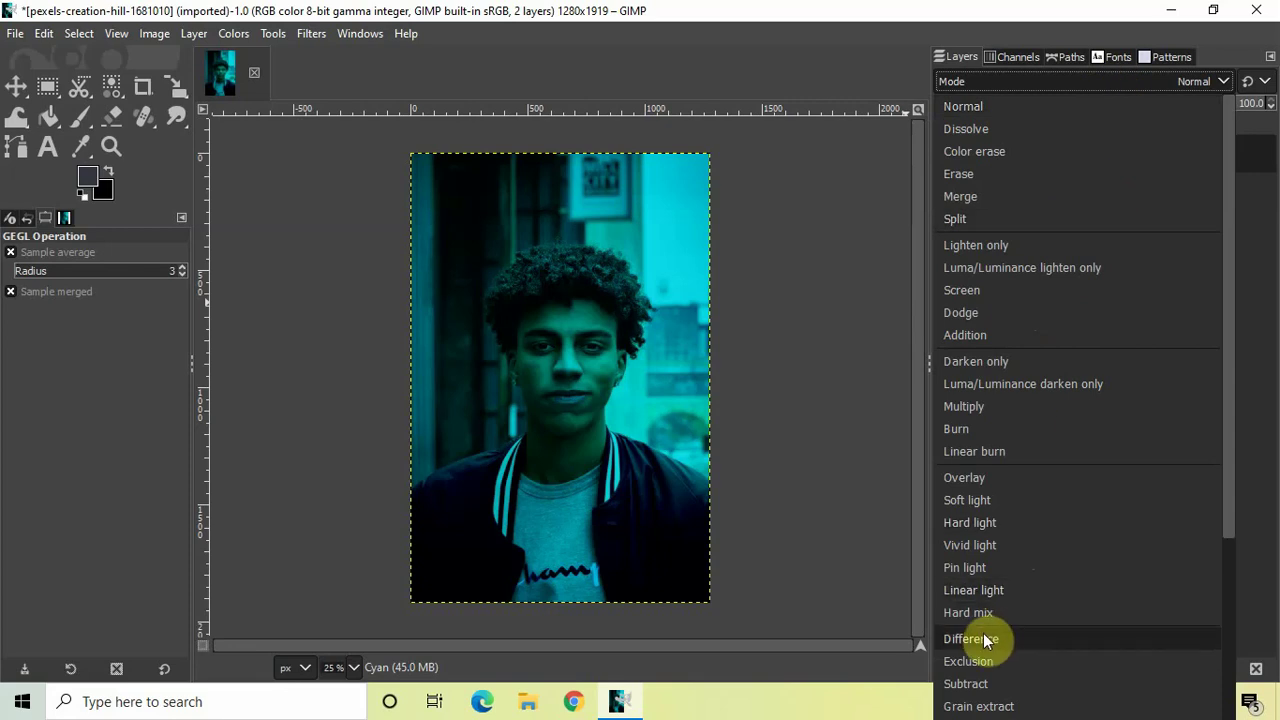
click(1036, 639)
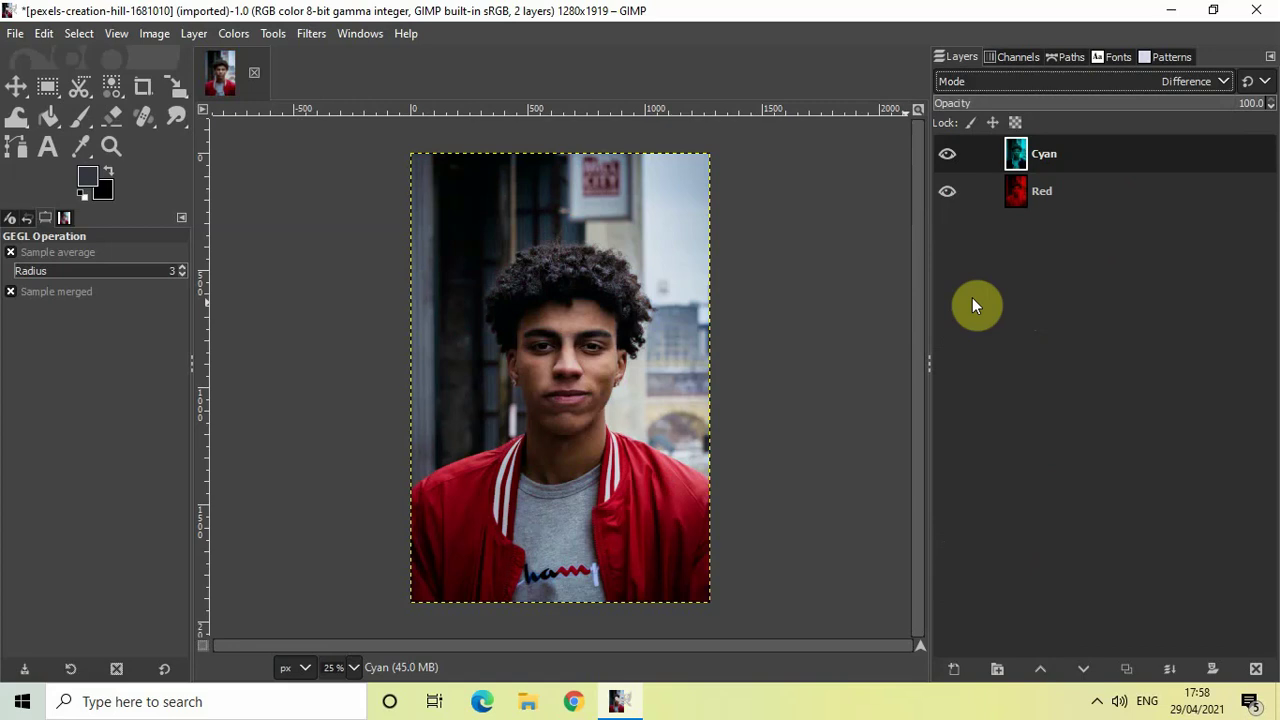
click(15, 89)
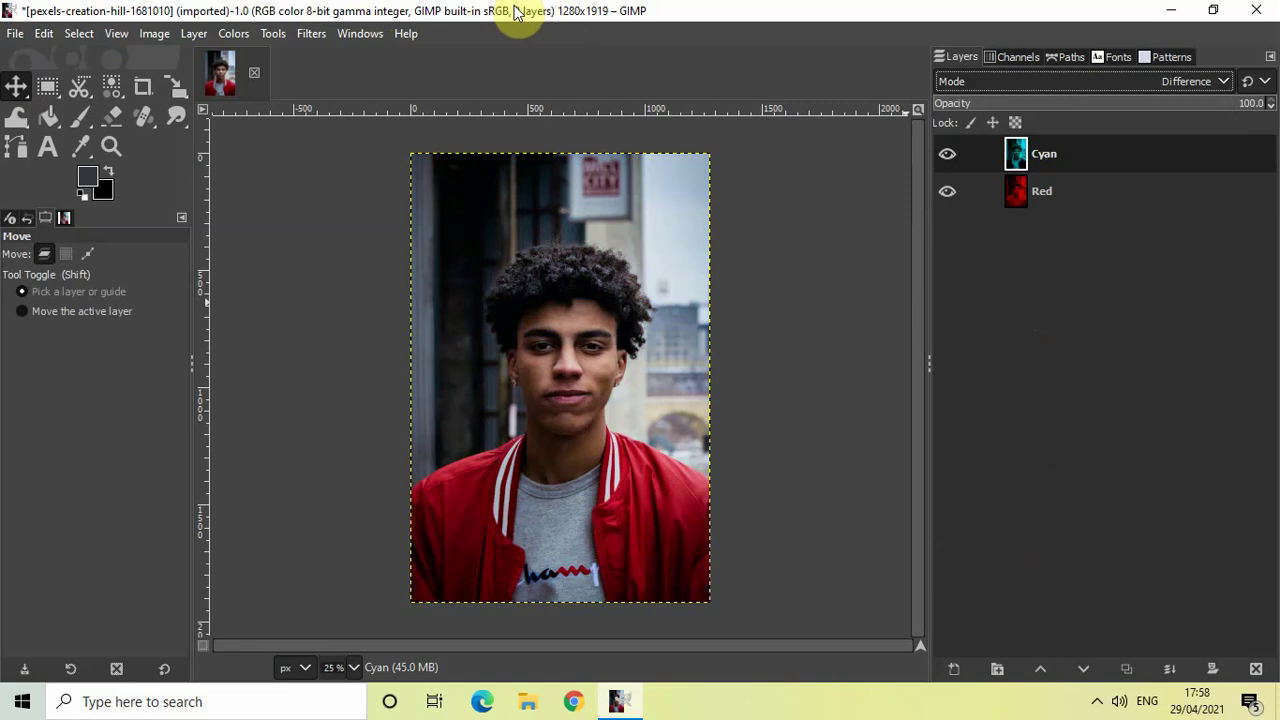
click(548, 372)
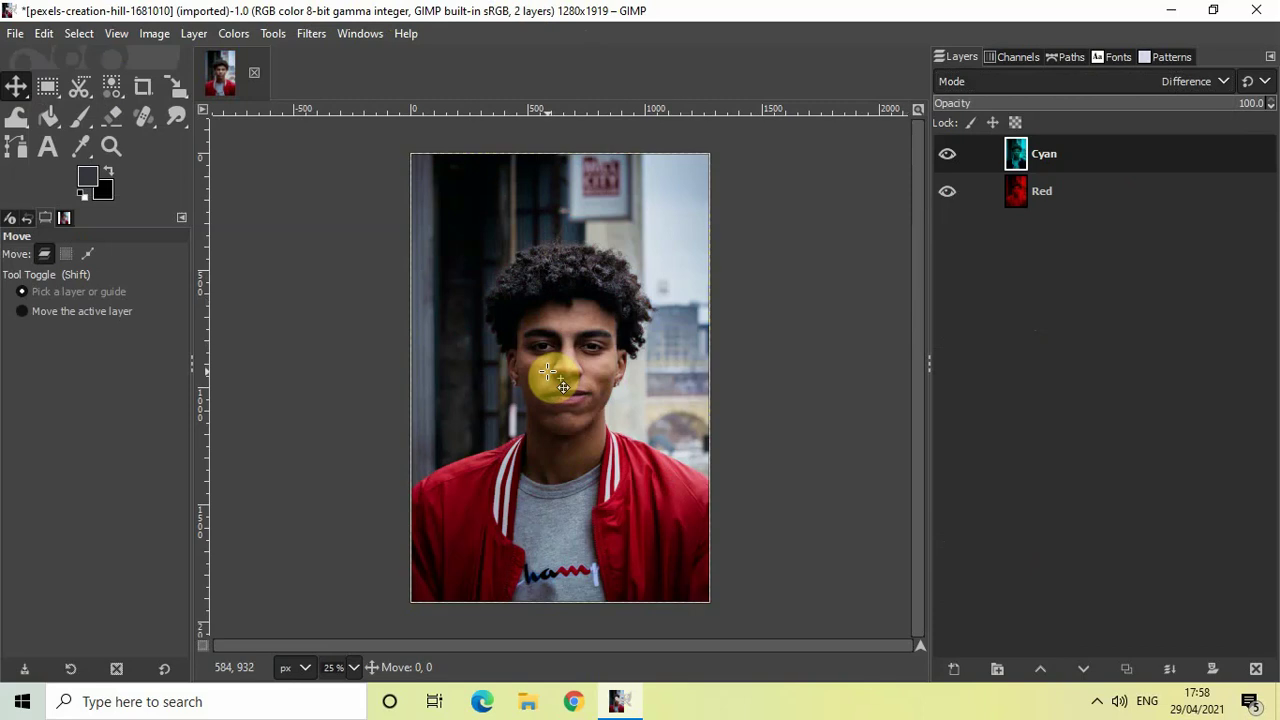
drag(548, 372, 556, 373)
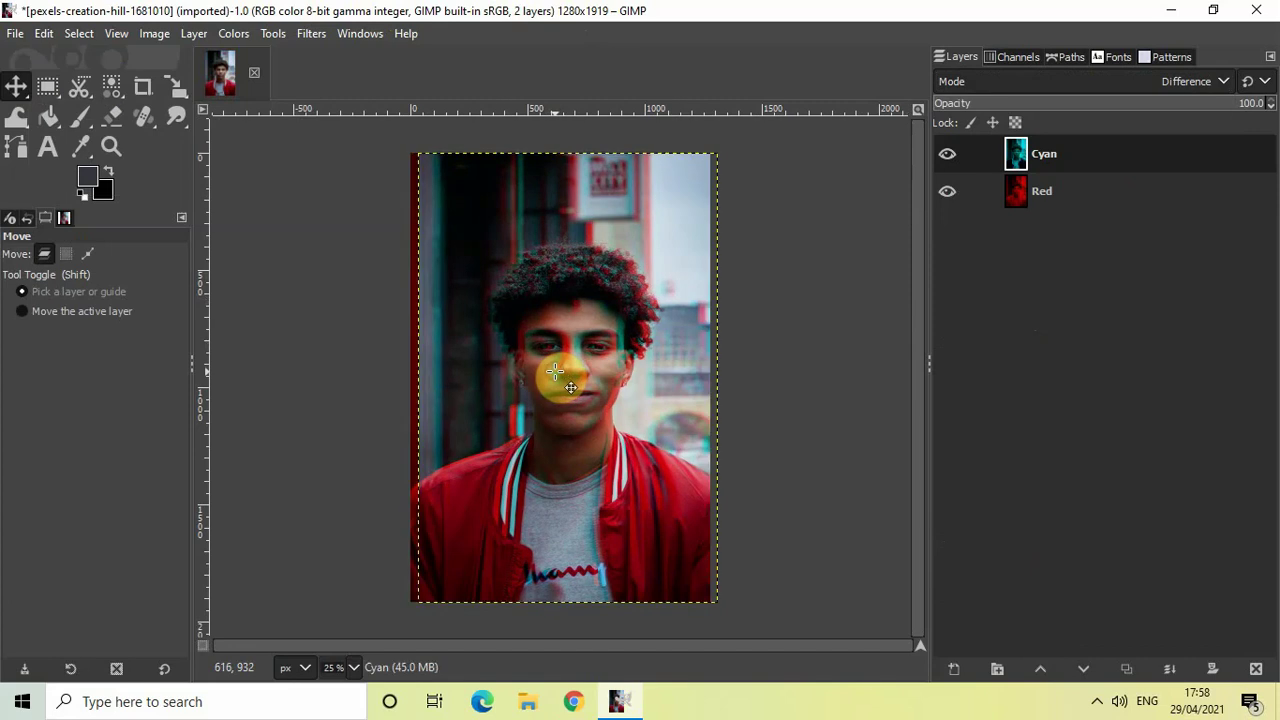
click(1075, 205)
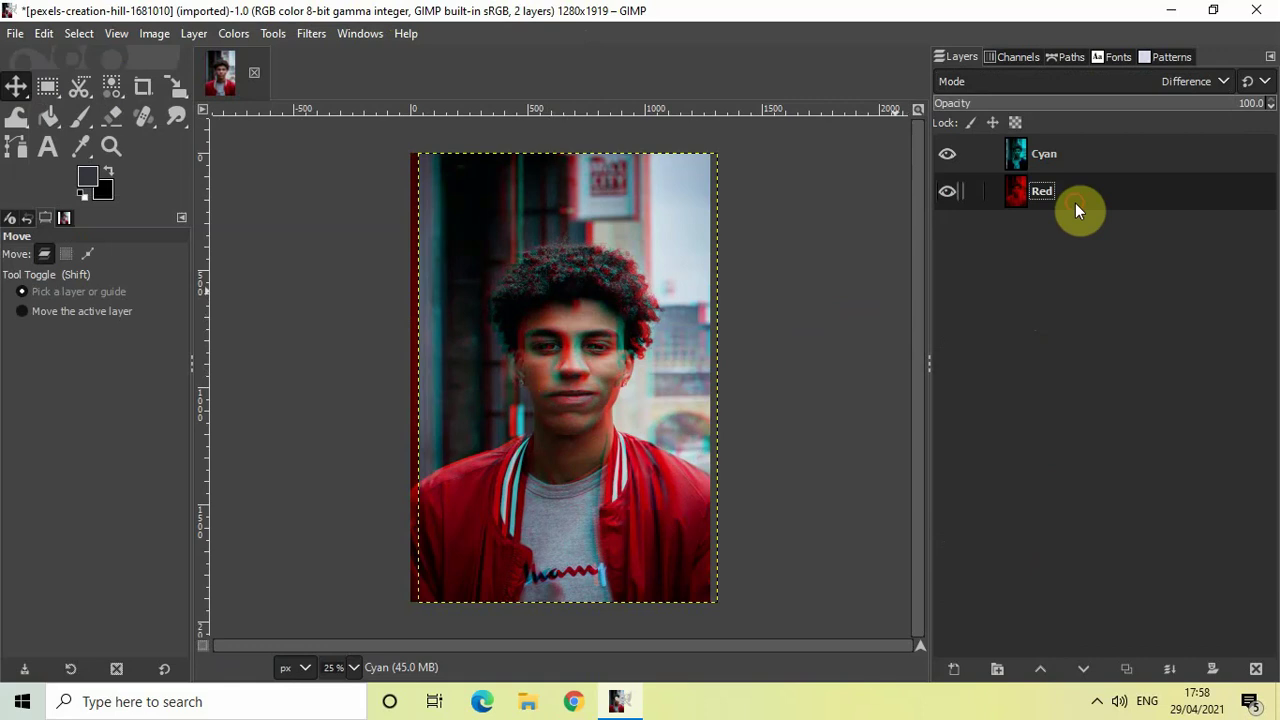